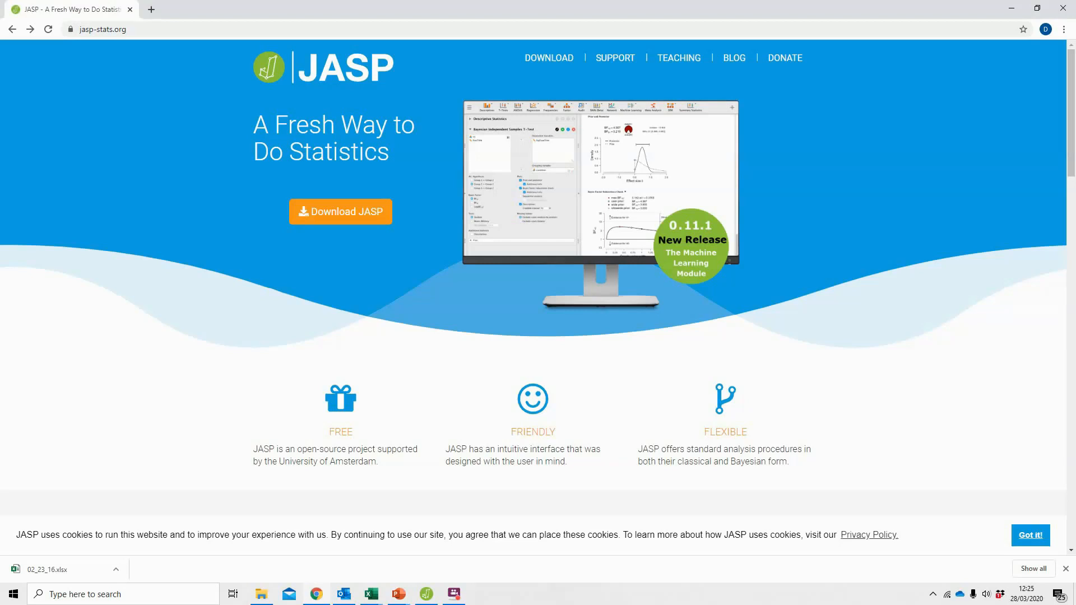
Open the JASP Materials page from the JASP website's support section.
{"action": "mouse_move", "coordinate": [627, 60]}
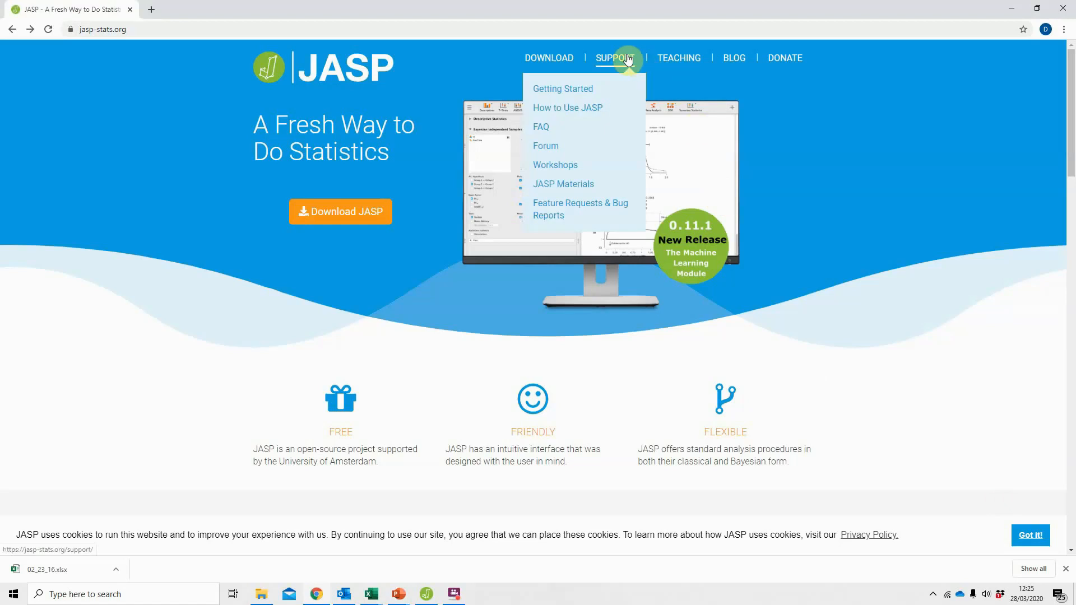
{"action": "left_click", "coordinate": [567, 184]}
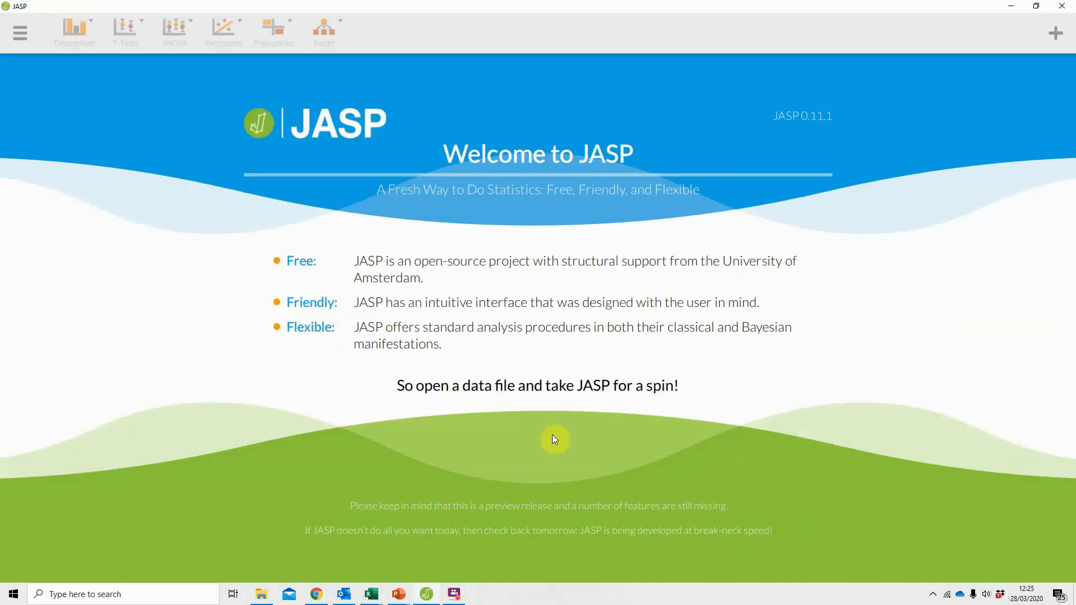
Switch to JASP and open the recent data file Exploring data.csv.
{"action": "left_click", "coordinate": [20, 32]}
{"action": "left_click", "coordinate": [33, 74]}
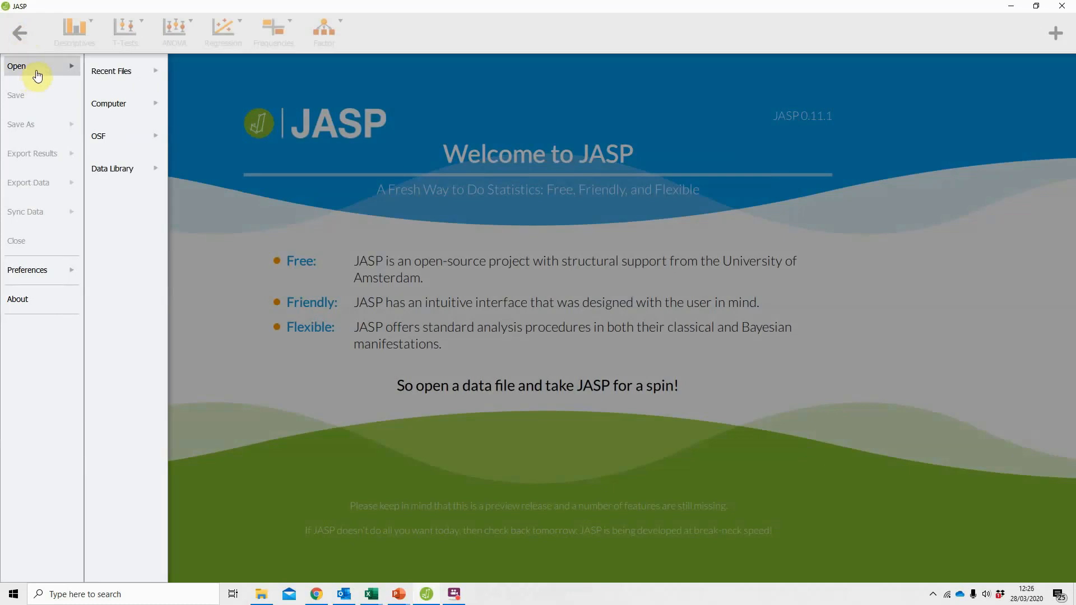
{"action": "left_click", "coordinate": [120, 71]}
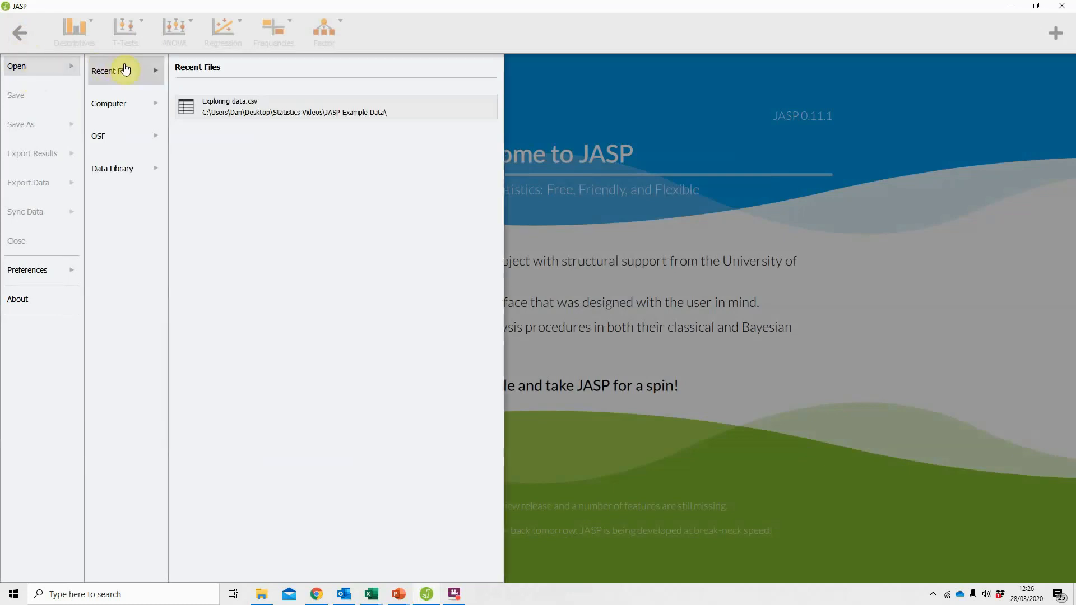
{"action": "left_click", "coordinate": [363, 109]}
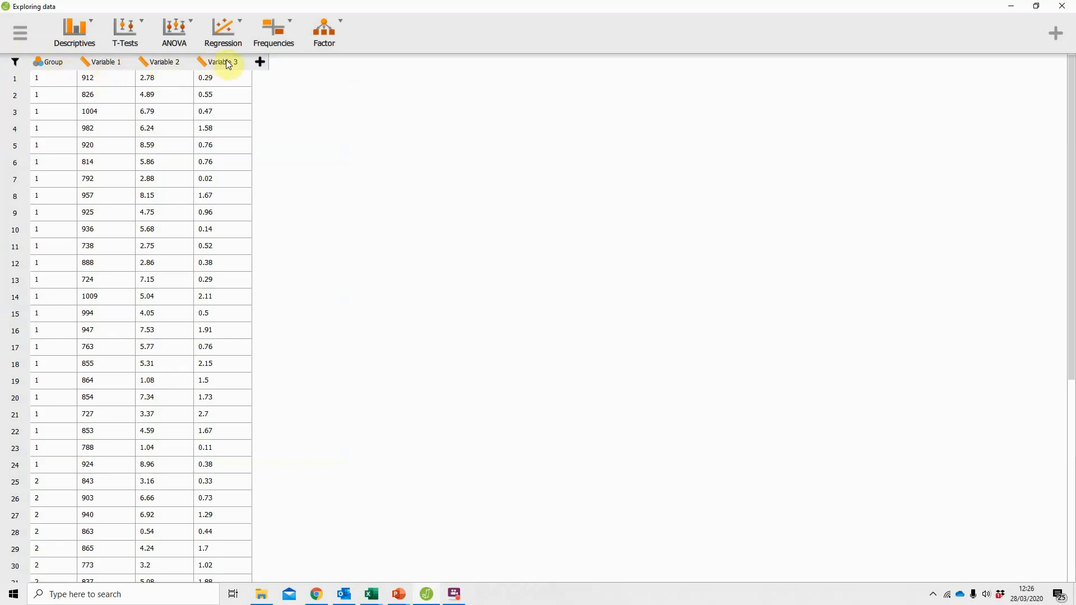
Examine the measurement type options for Group and the data rows of Group, Variable 1, Variable 2 and Variable 3.
{"action": "left_click", "coordinate": [38, 62]}
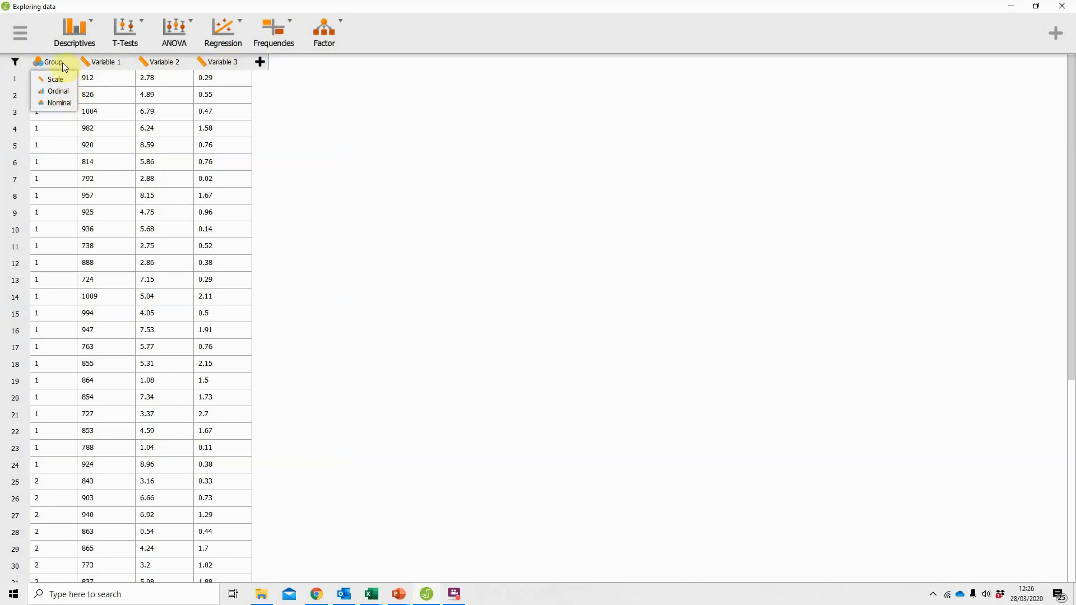
{"action": "left_click", "coordinate": [356, 102]}
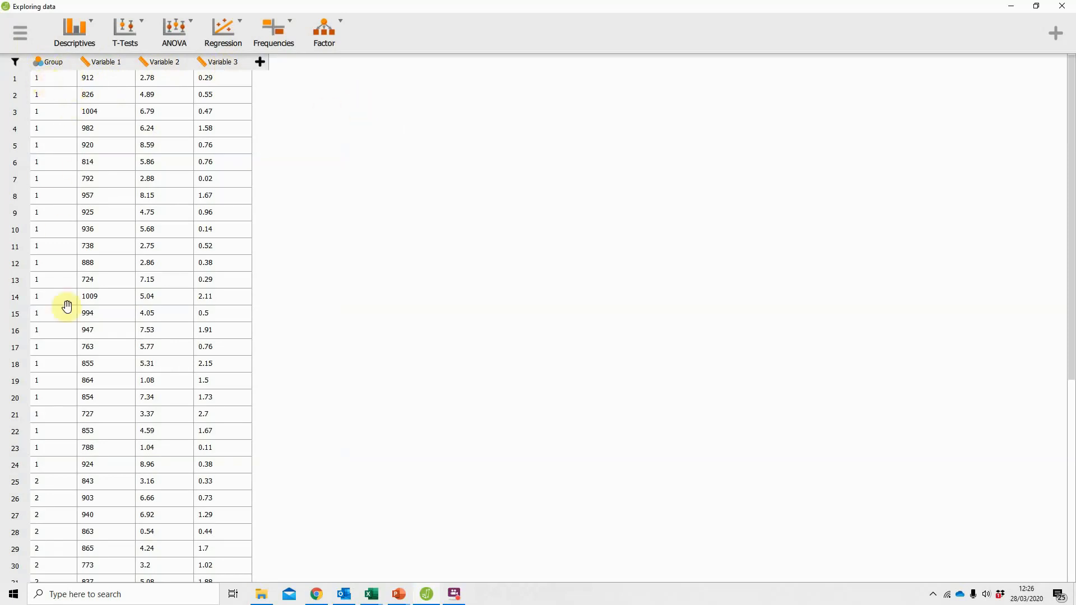
{"action": "scroll", "coordinate": [58, 399], "scroll_direction": "down", "scroll_amount": 1}
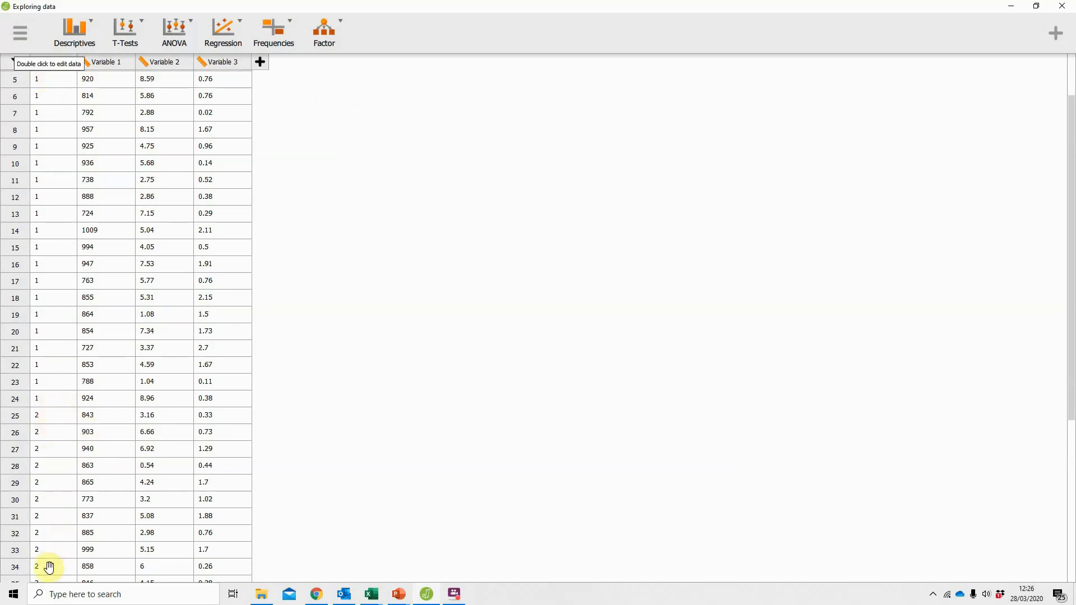
{"action": "scroll", "coordinate": [50, 567], "scroll_direction": "up", "scroll_amount": 1}
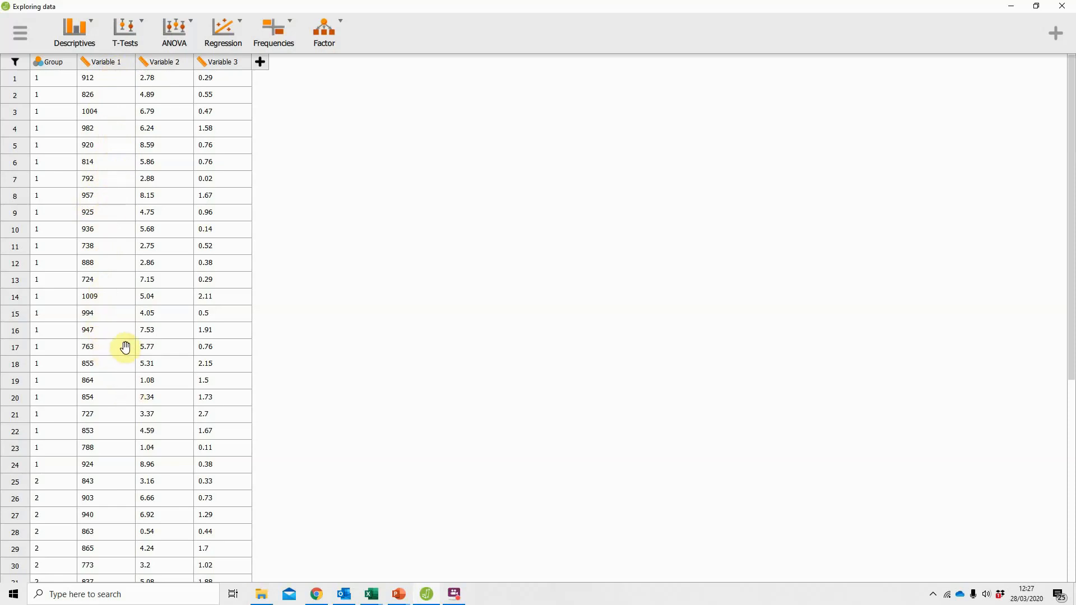
{"action": "scroll", "coordinate": [125, 347], "scroll_direction": "down", "scroll_amount": 4}
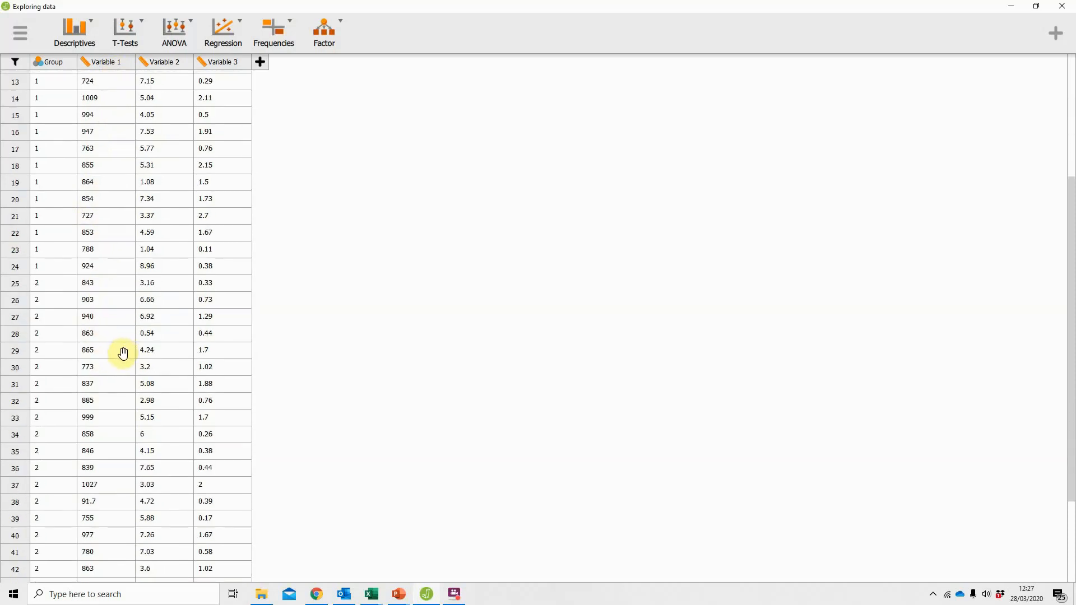
{"action": "scroll", "coordinate": [123, 356], "scroll_direction": "up", "scroll_amount": 4}
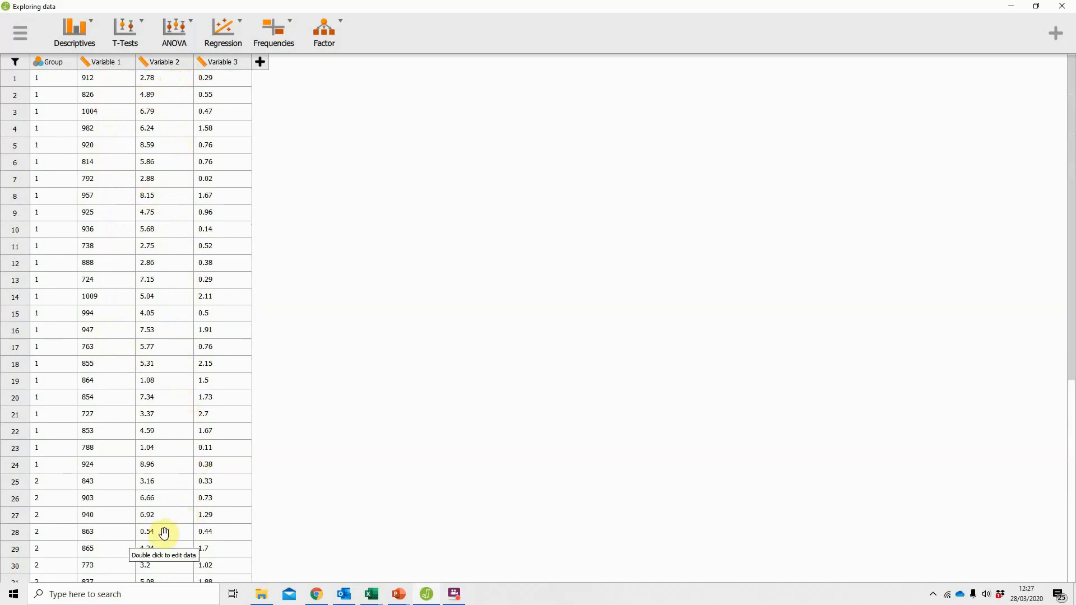
{"action": "scroll", "coordinate": [165, 533], "scroll_direction": "down", "scroll_amount": 4}
{"action": "scroll", "coordinate": [164, 533], "scroll_direction": "down", "scroll_amount": 3}
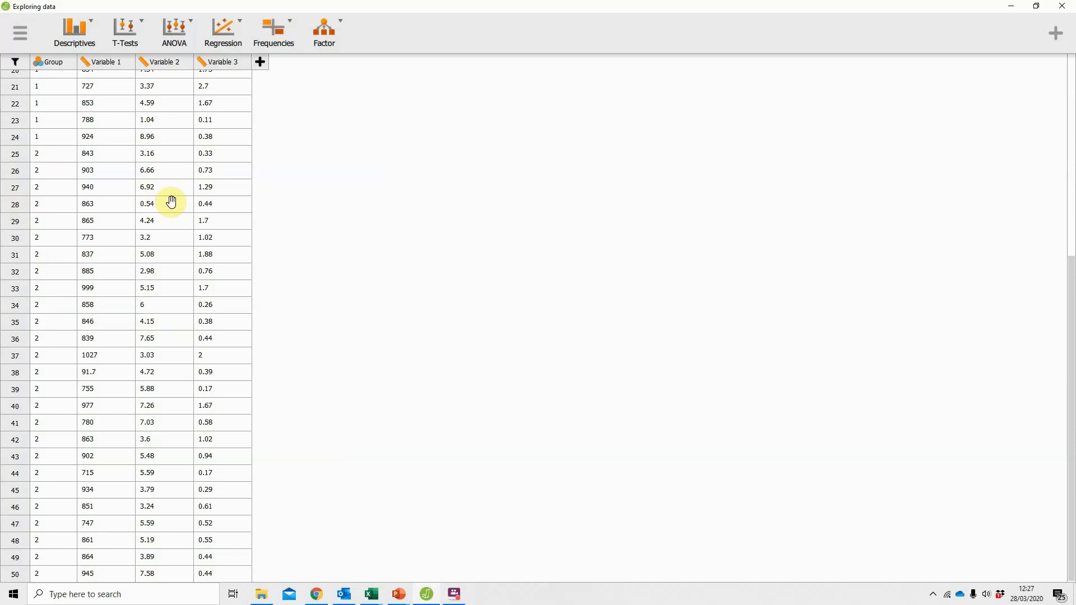
{"action": "scroll", "coordinate": [171, 201], "scroll_direction": "up", "scroll_amount": 7}
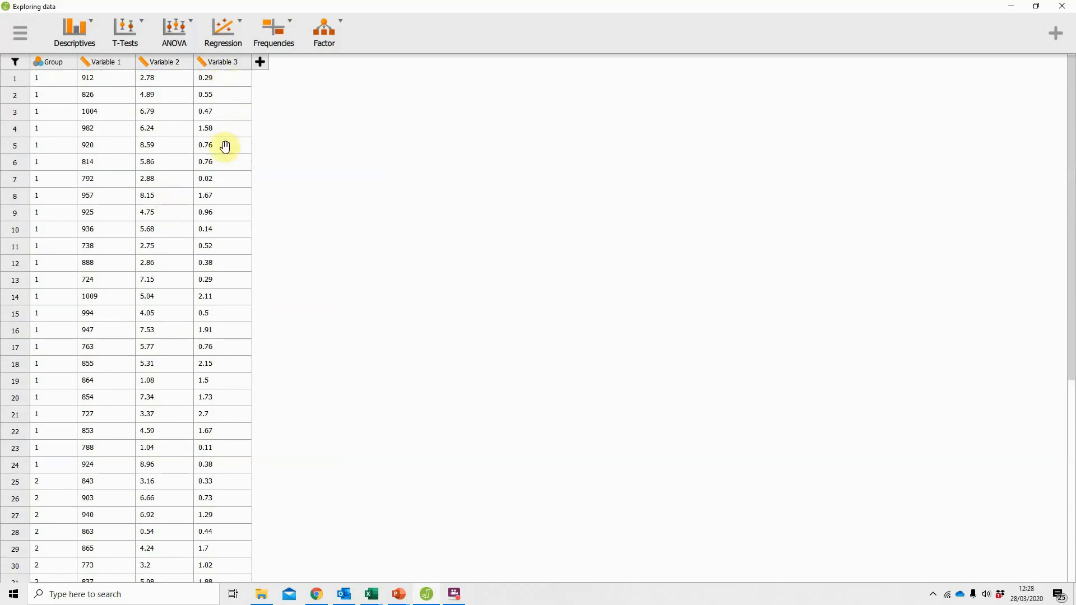
{"action": "scroll", "coordinate": [256, 362], "scroll_direction": "down", "scroll_amount": 1}
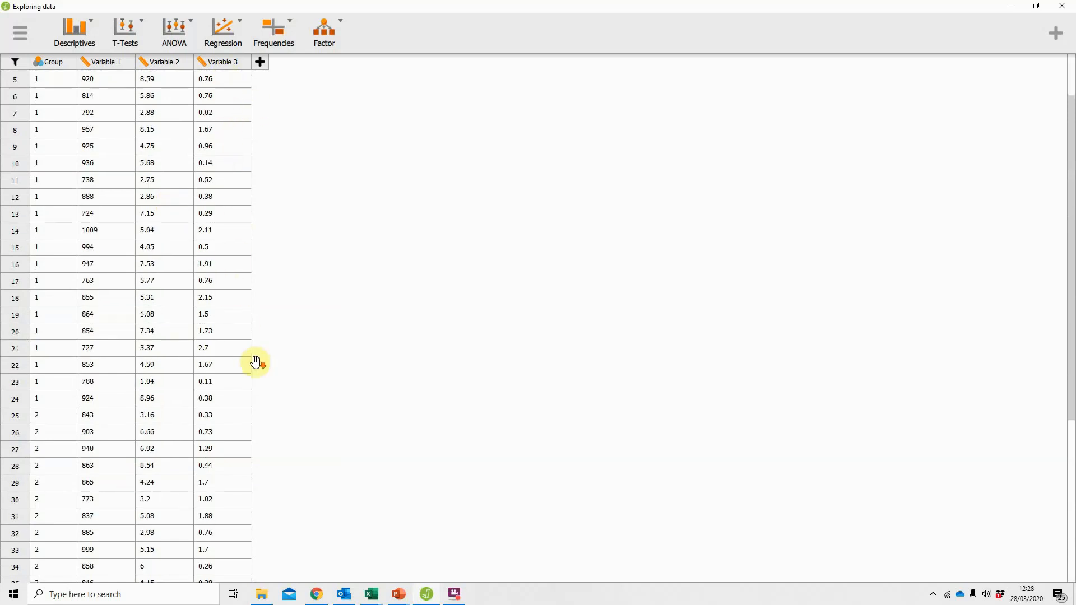
{"action": "scroll", "coordinate": [255, 363], "scroll_direction": "down", "scroll_amount": 5}
{"action": "scroll", "coordinate": [254, 364], "scroll_direction": "up", "scroll_amount": 2}
{"action": "scroll", "coordinate": [253, 365], "scroll_direction": "up", "scroll_amount": 2}
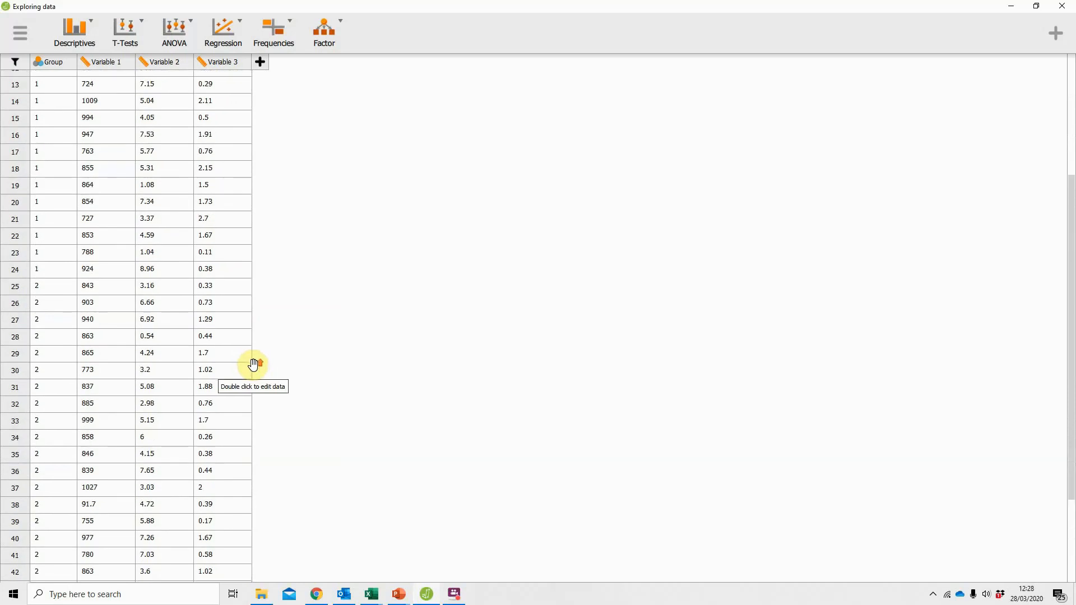
{"action": "scroll", "coordinate": [253, 365], "scroll_direction": "up", "scroll_amount": 4}
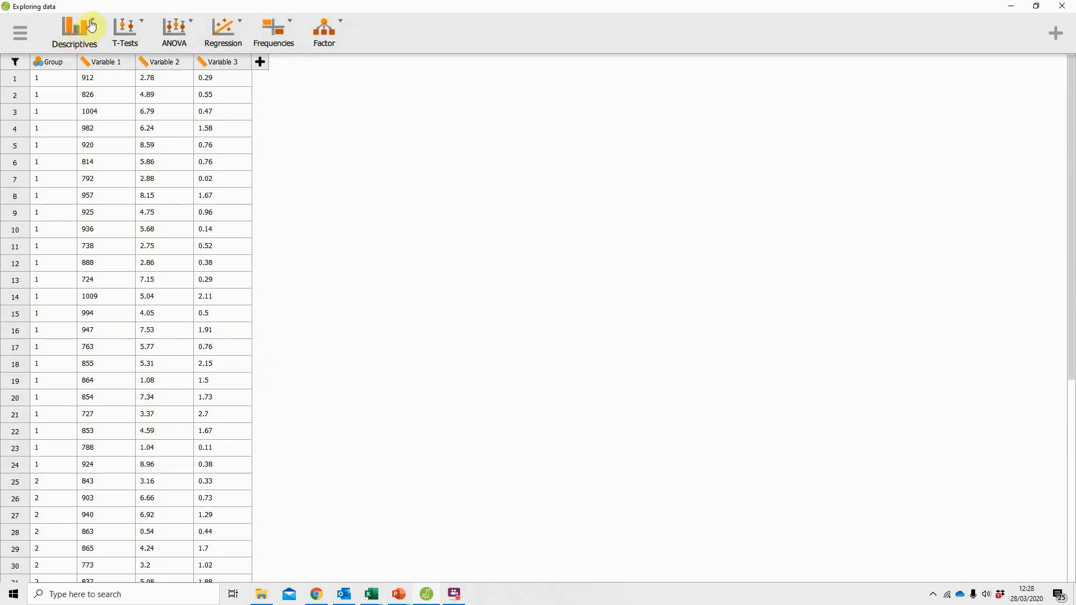
Create a Descriptive Statistics analysis with Variable 1, Variable 2 and Variable 3 as the analysed variables.
{"action": "left_click", "coordinate": [73, 35]}
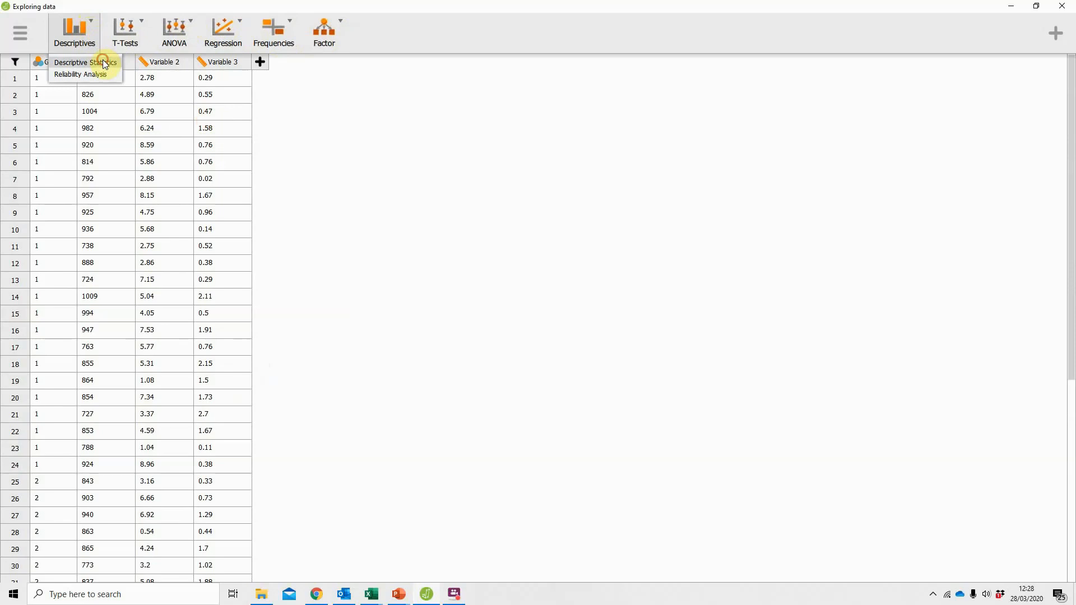
{"action": "left_click", "coordinate": [103, 62]}
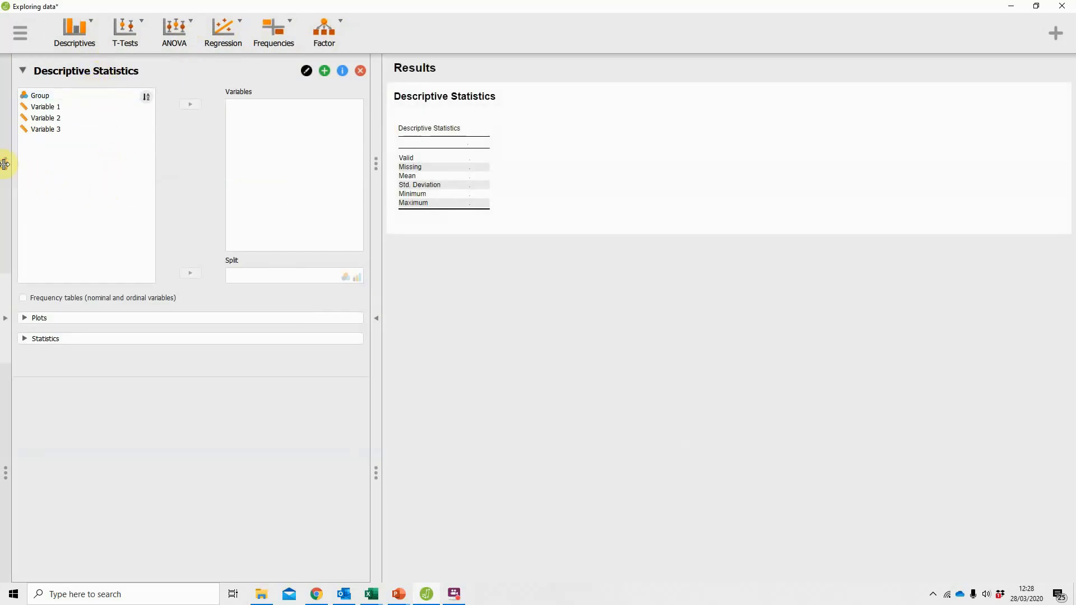
{"action": "left_click_drag", "start_coordinate": [5, 161], "coordinate": [5, 192]}
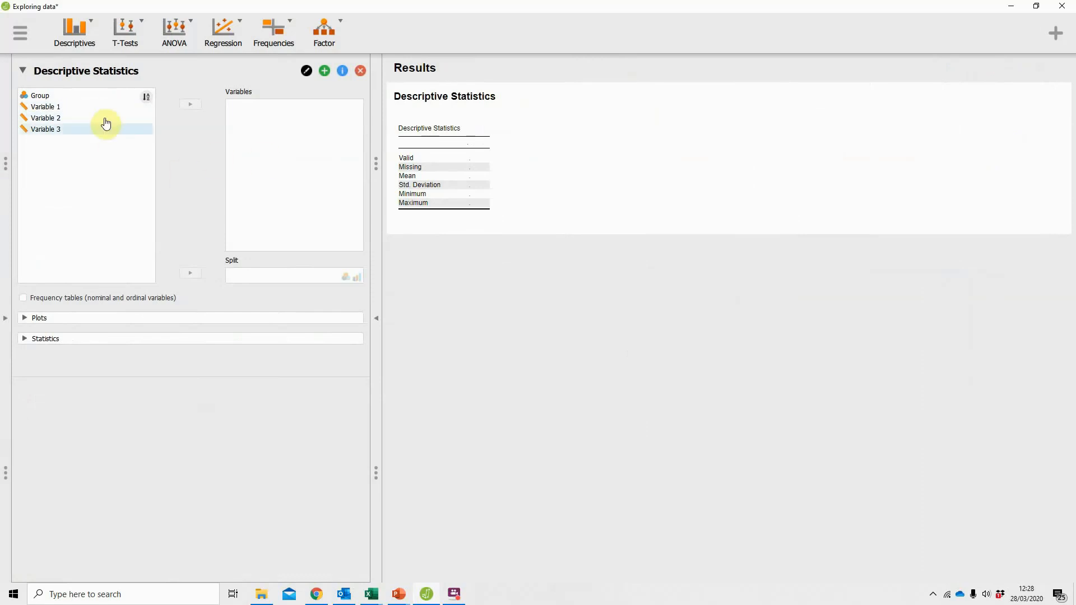
{"action": "left_click", "coordinate": [80, 110]}
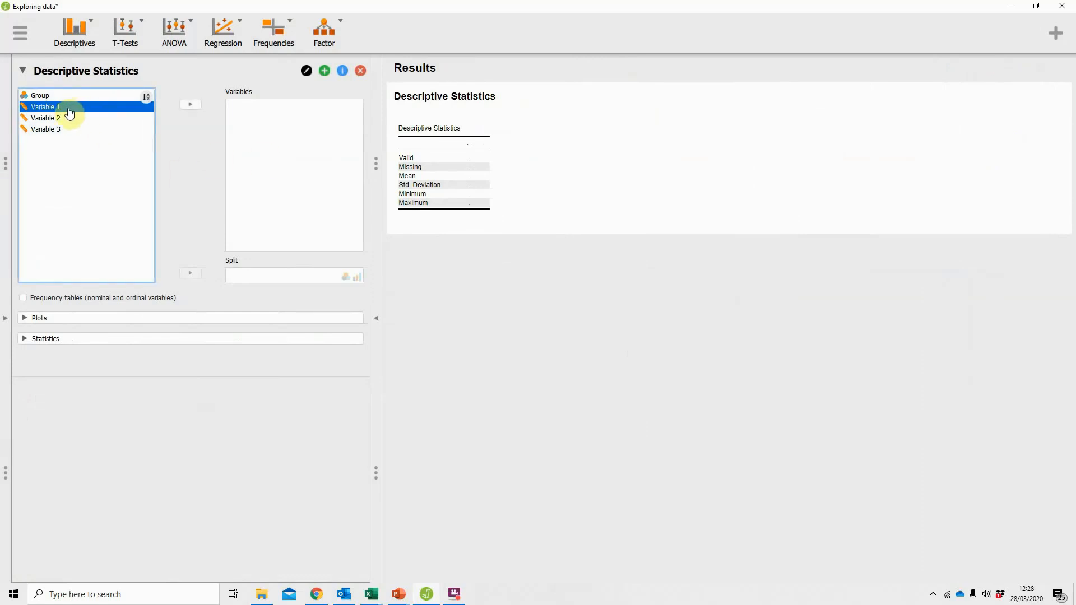
{"action": "left_click", "coordinate": [72, 131], "text": "shift"}
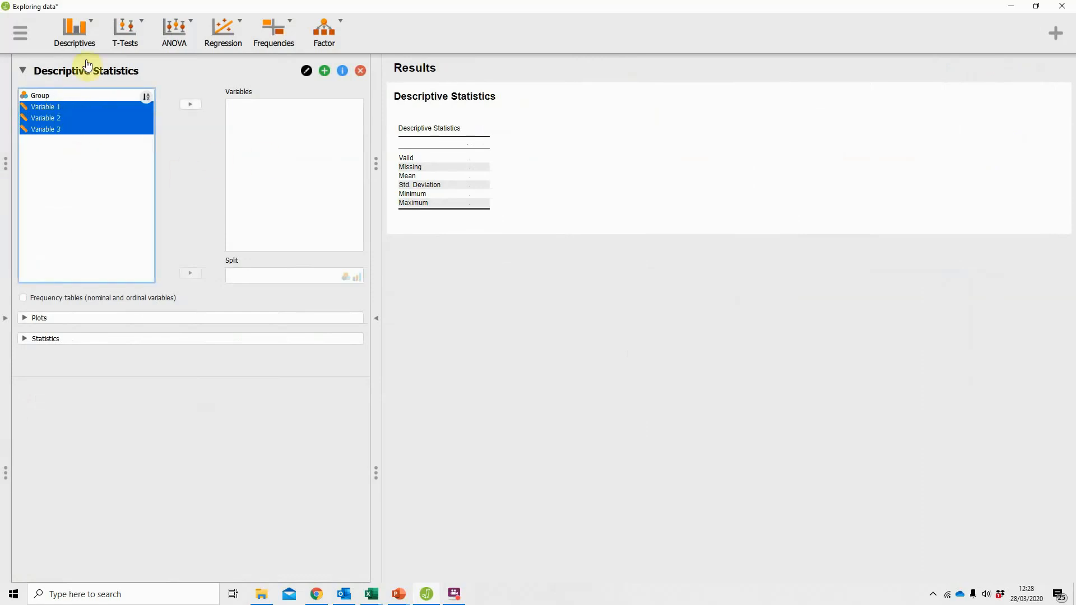
{"action": "left_click_drag", "start_coordinate": [69, 108], "coordinate": [279, 107]}
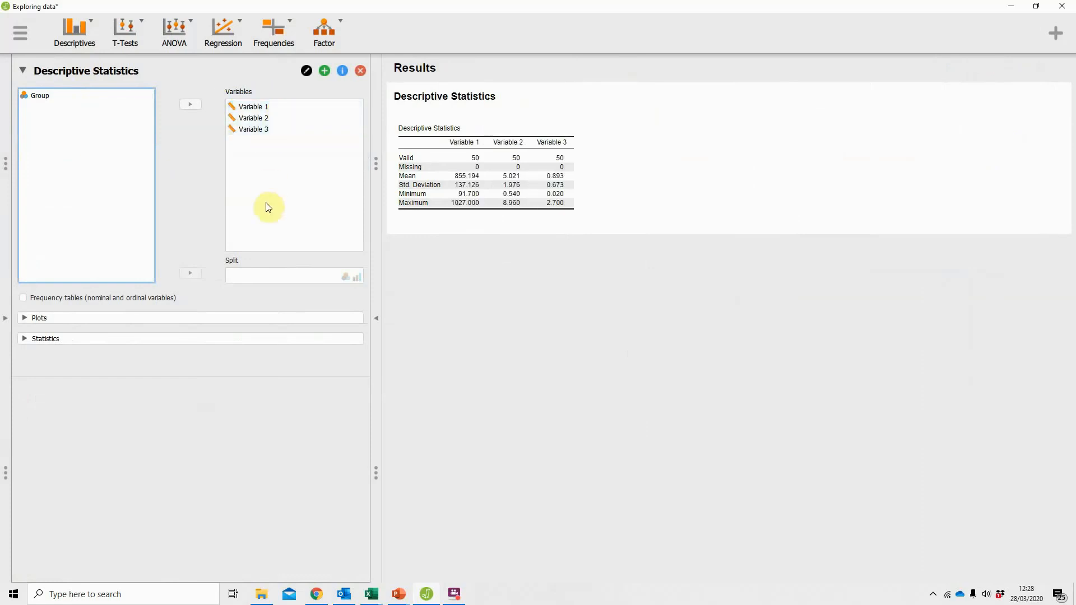
{"action": "left_click", "coordinate": [34, 100]}
Remove the mean, standard deviation, minimum and maximum from the descriptive statistics.
{"action": "left_click", "coordinate": [24, 338]}
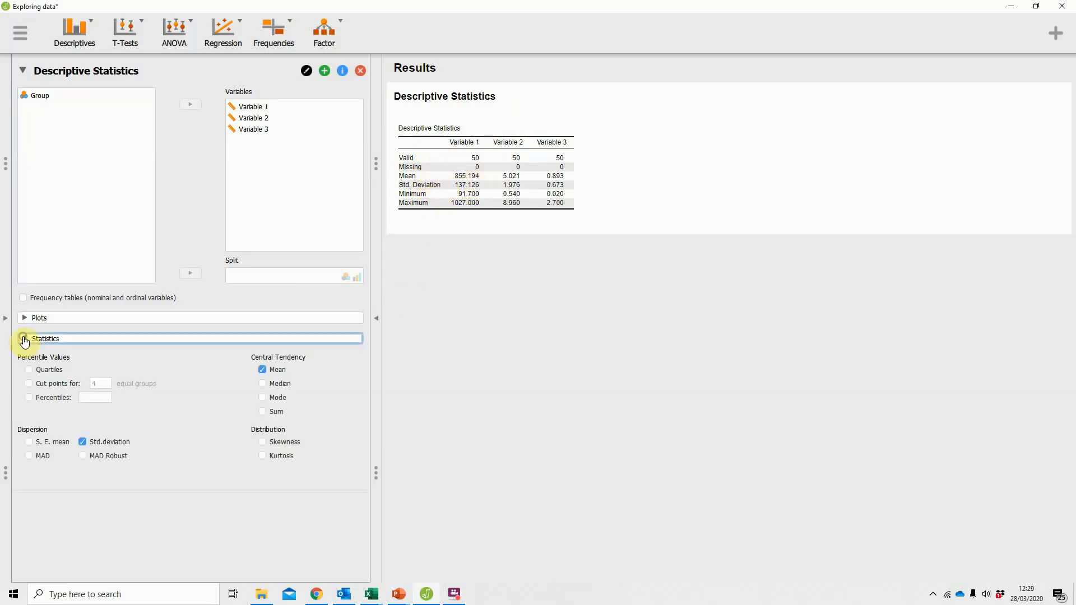
{"action": "left_click", "coordinate": [261, 370]}
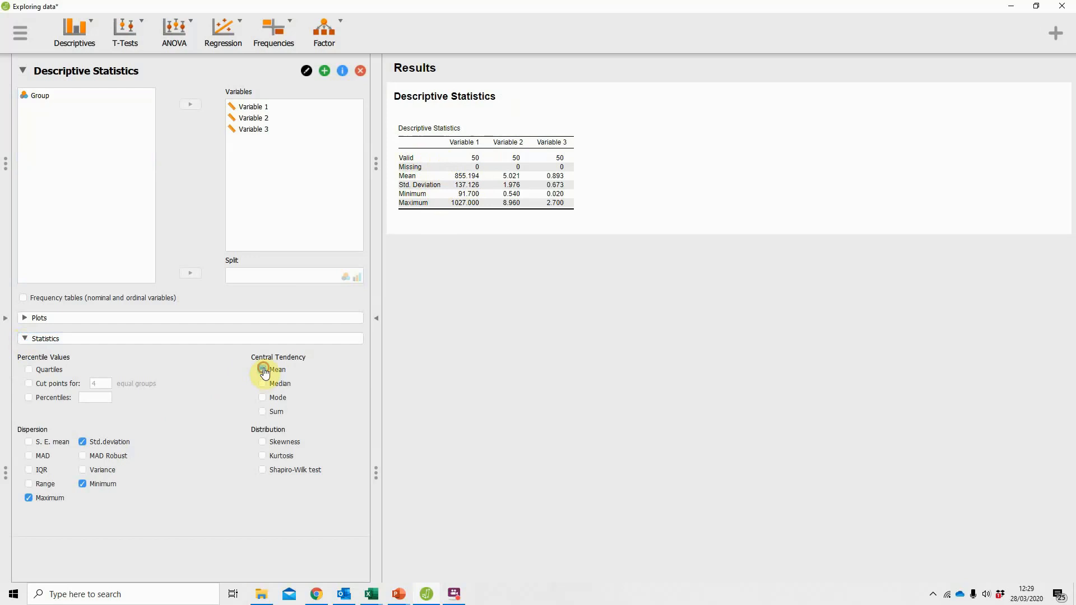
{"action": "left_click", "coordinate": [83, 442]}
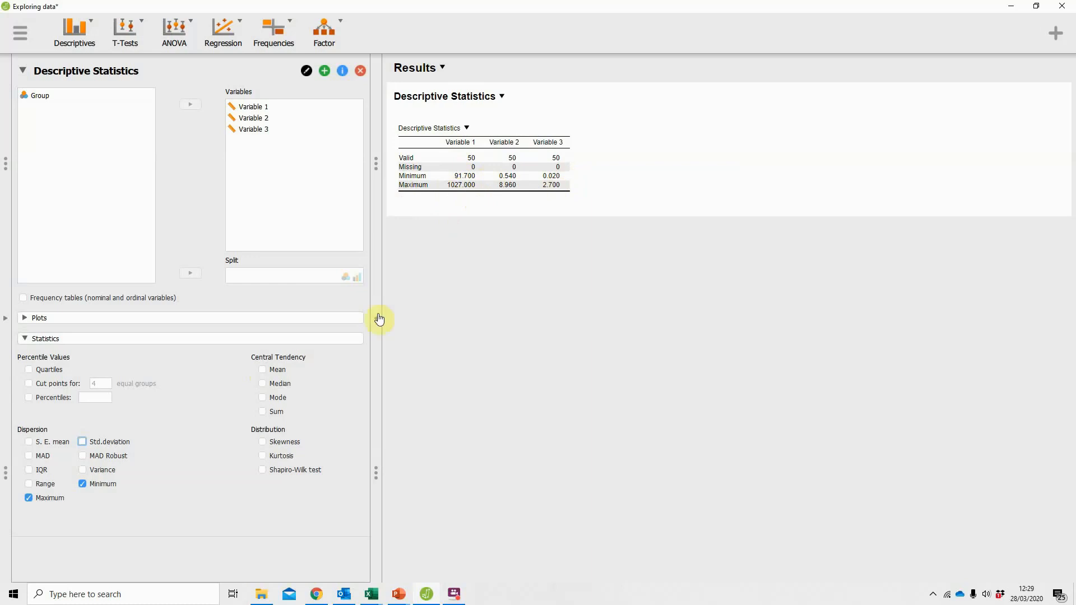
{"action": "left_click", "coordinate": [83, 485]}
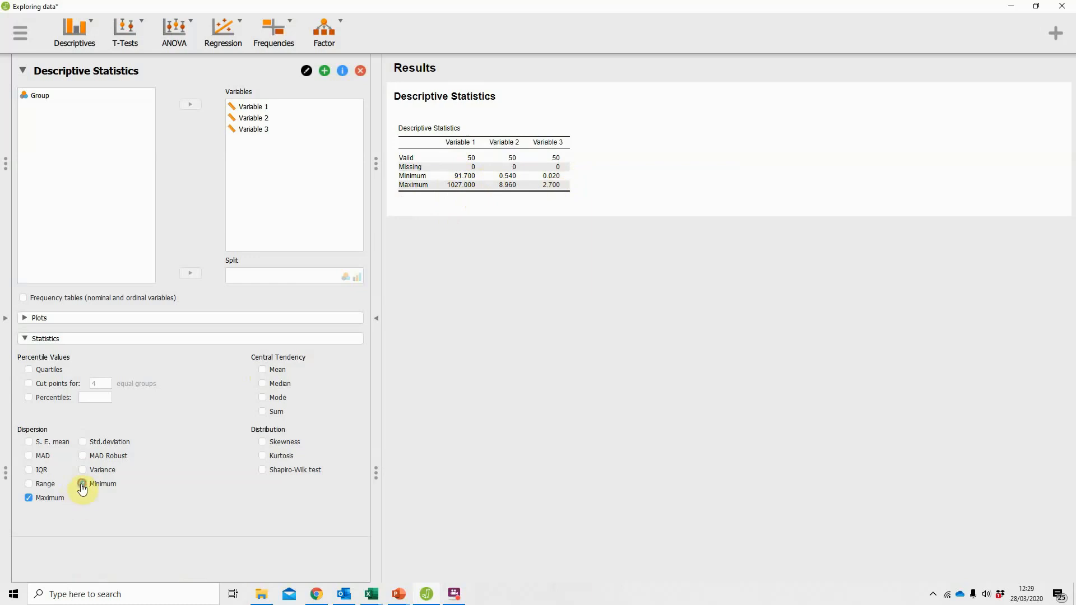
{"action": "left_click", "coordinate": [29, 499]}
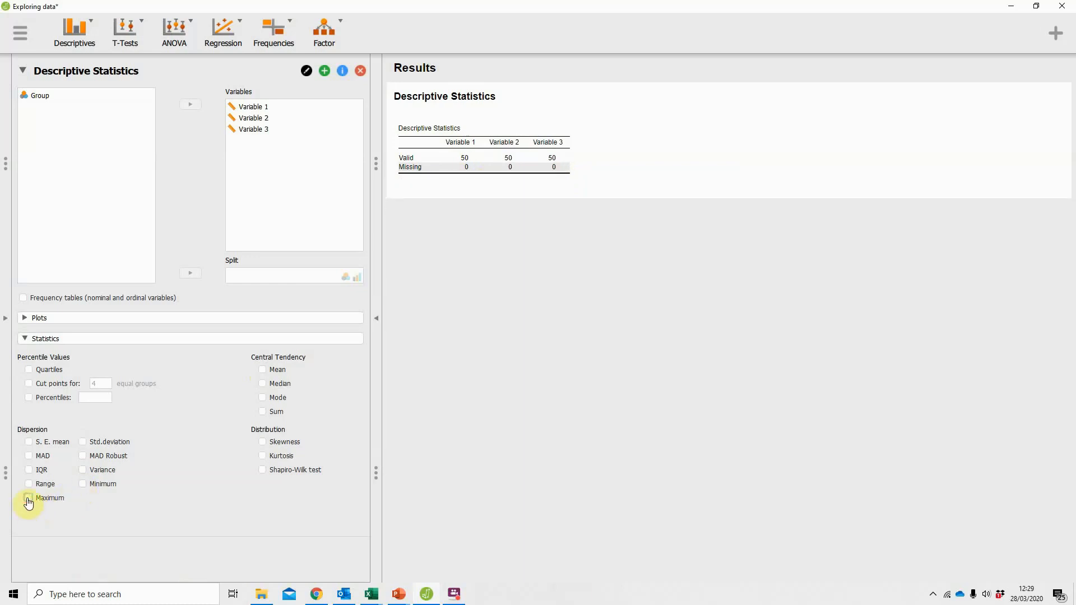
Add the median, MAD and MAD Robust to the descriptives table and view the table's copy and note options.
{"action": "left_click", "coordinate": [263, 383]}
{"action": "left_click", "coordinate": [46, 460]}
{"action": "left_click", "coordinate": [84, 458]}
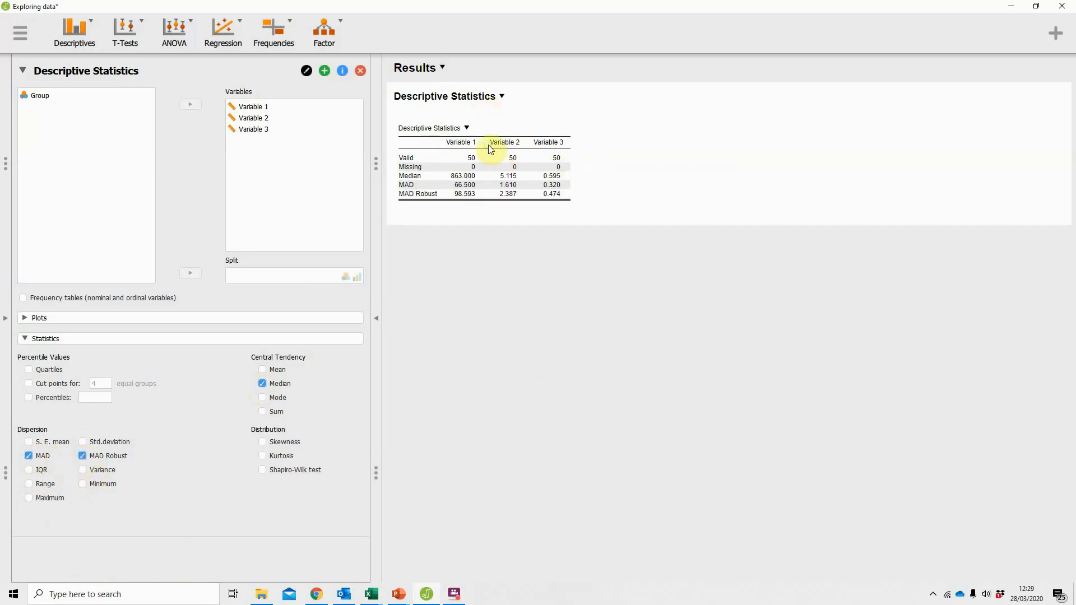
{"action": "left_click", "coordinate": [466, 129]}
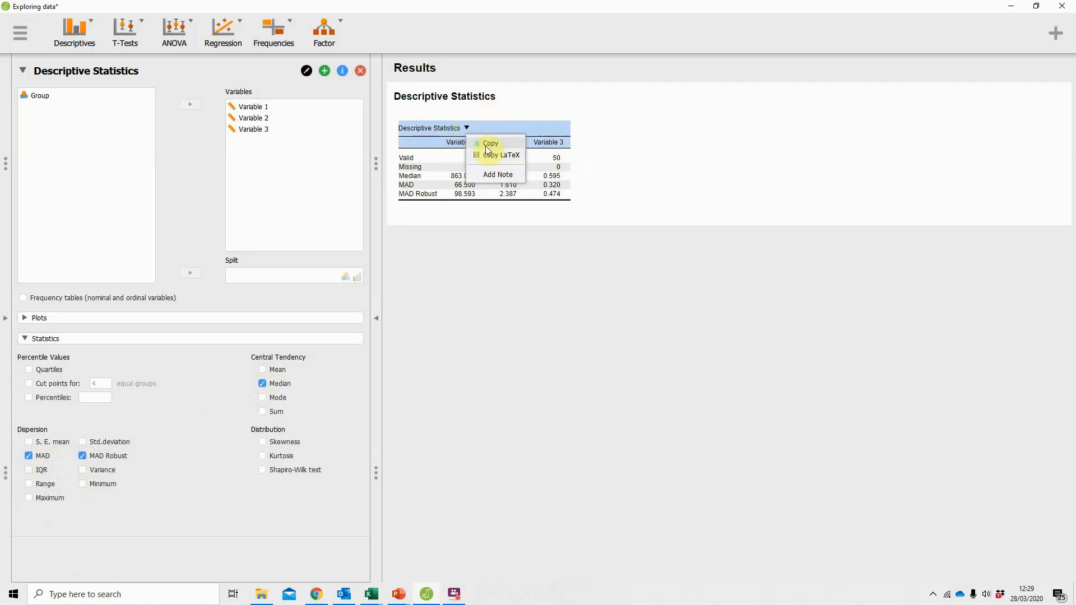
{"action": "left_click", "coordinate": [654, 179]}
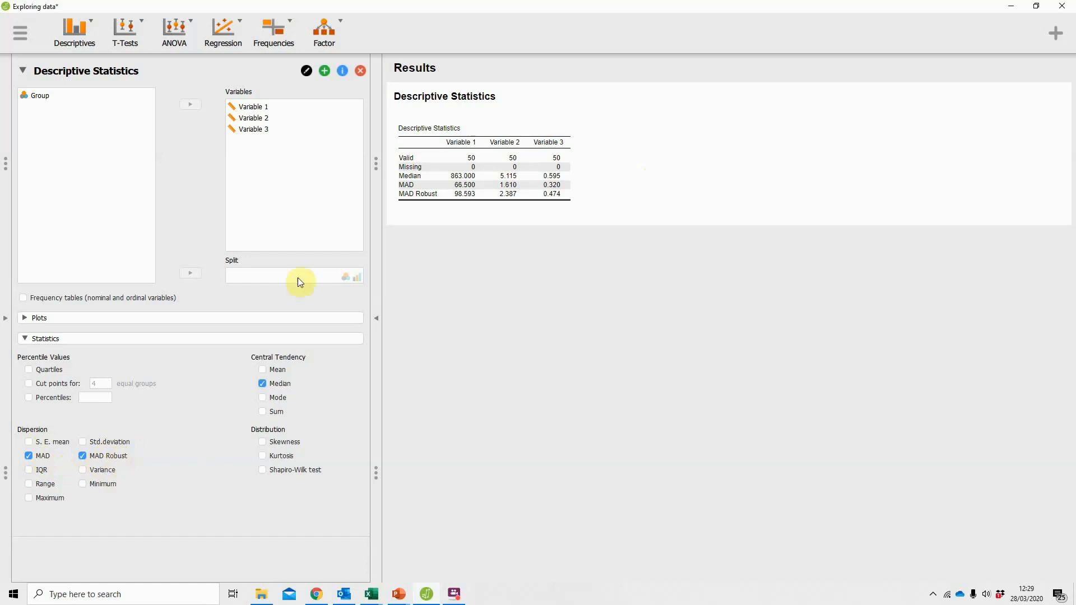
Read the definitions of MAD and MAD Robust in the Descriptives help, and close the help window.
{"action": "left_click", "coordinate": [343, 71]}
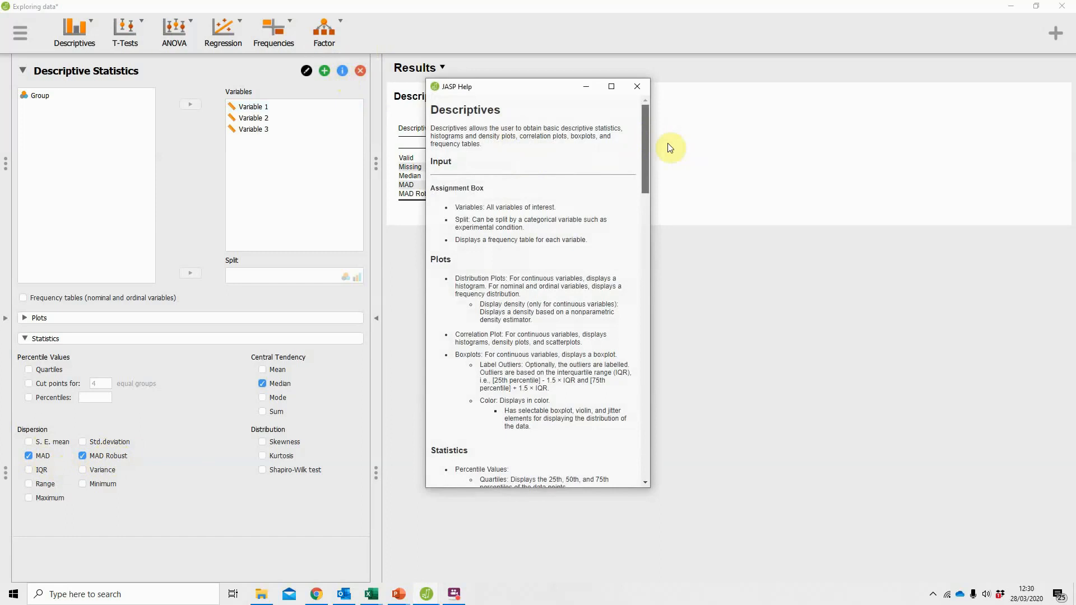
{"action": "left_click_drag", "start_coordinate": [642, 133], "coordinate": [643, 247]}
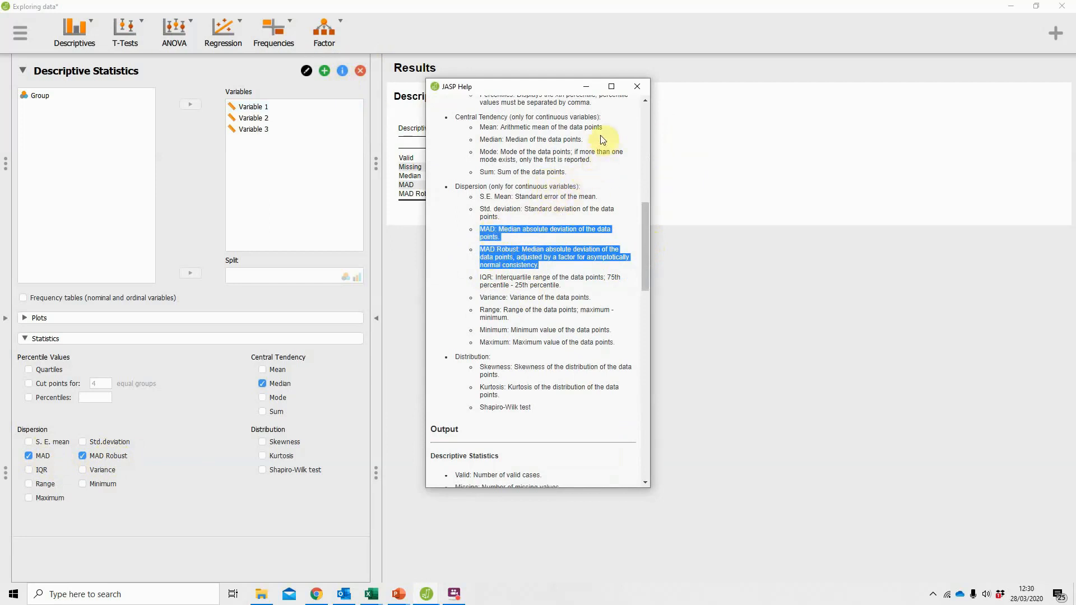
{"action": "left_click", "coordinate": [636, 86]}
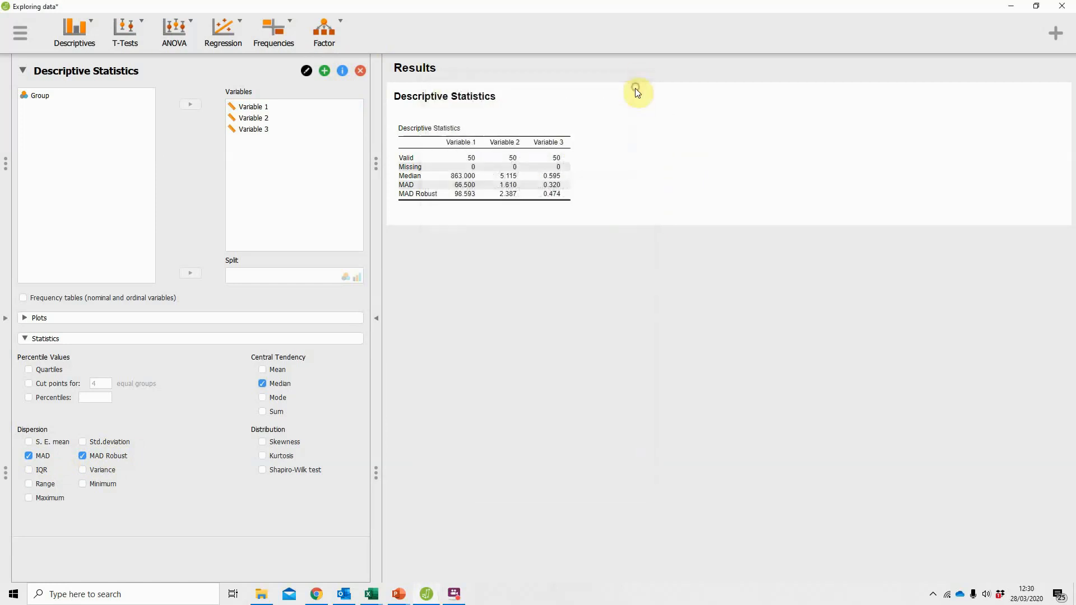
Replace the median, MAD Robust and MAD with the Shapiro-Wilk test in the descriptive statistics.
{"action": "left_click", "coordinate": [263, 384]}
{"action": "left_click", "coordinate": [83, 456]}
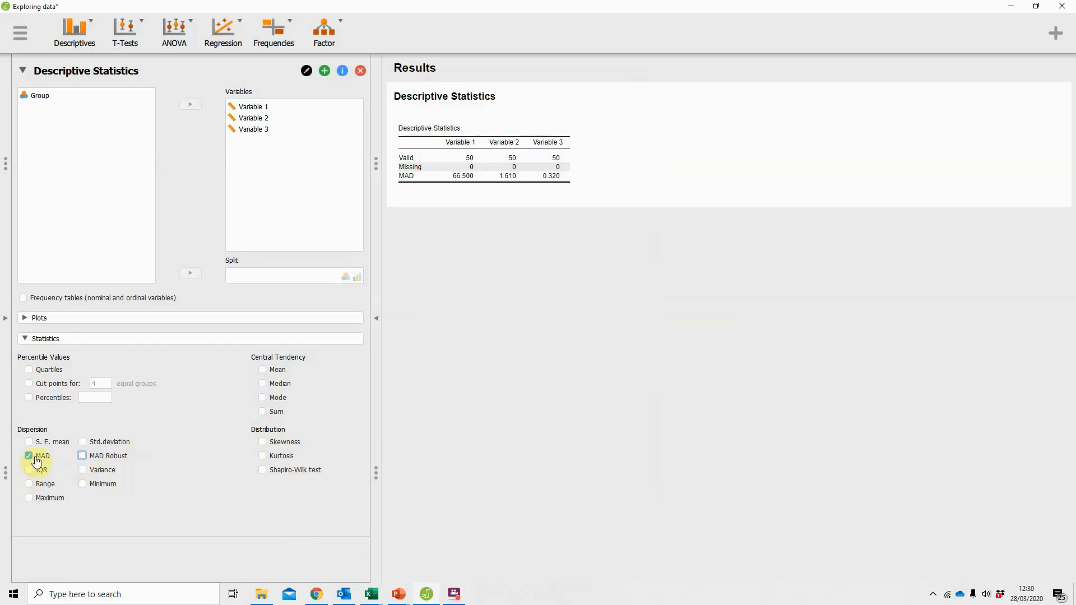
{"action": "left_click", "coordinate": [30, 457]}
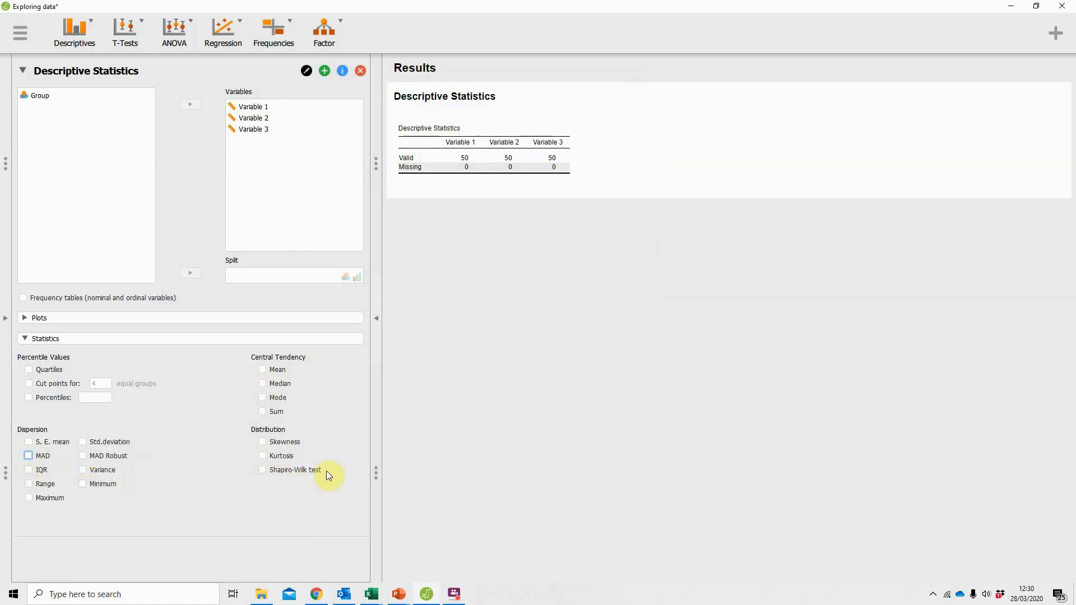
{"action": "left_click", "coordinate": [264, 473]}
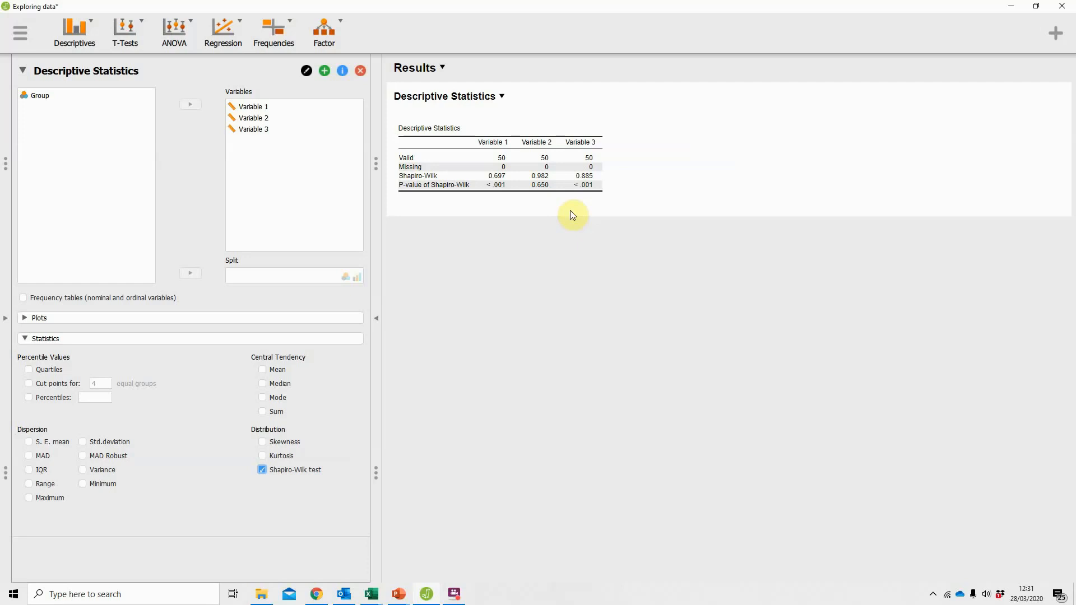
Split the descriptive statistics of the three variables by Group.
{"action": "left_click", "coordinate": [40, 102]}
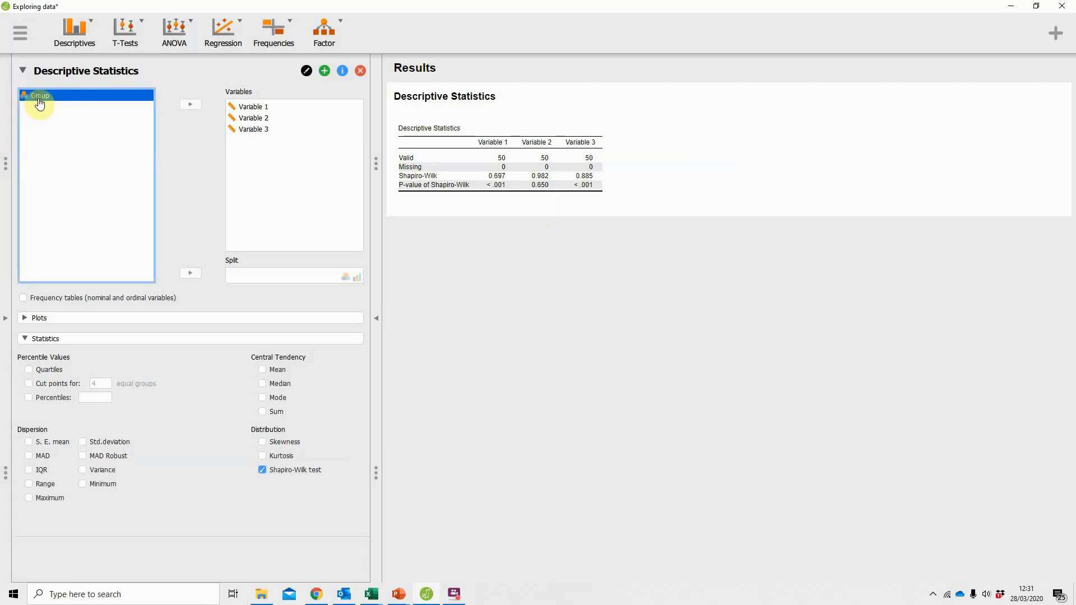
{"action": "left_click_drag", "start_coordinate": [39, 102], "coordinate": [250, 285]}
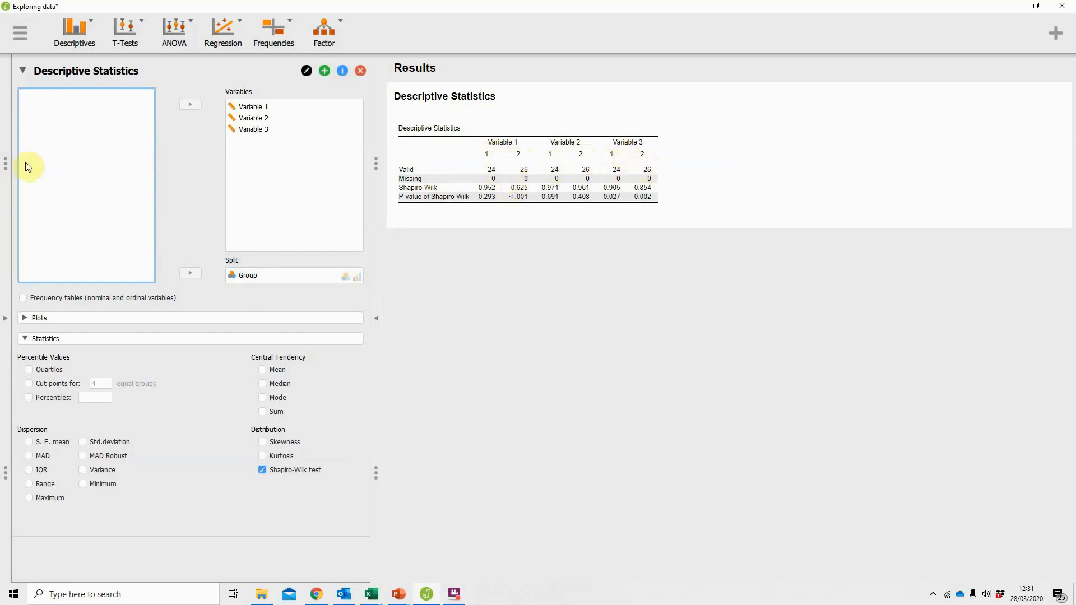
{"action": "left_click_drag", "start_coordinate": [5, 165], "coordinate": [3, 211]}
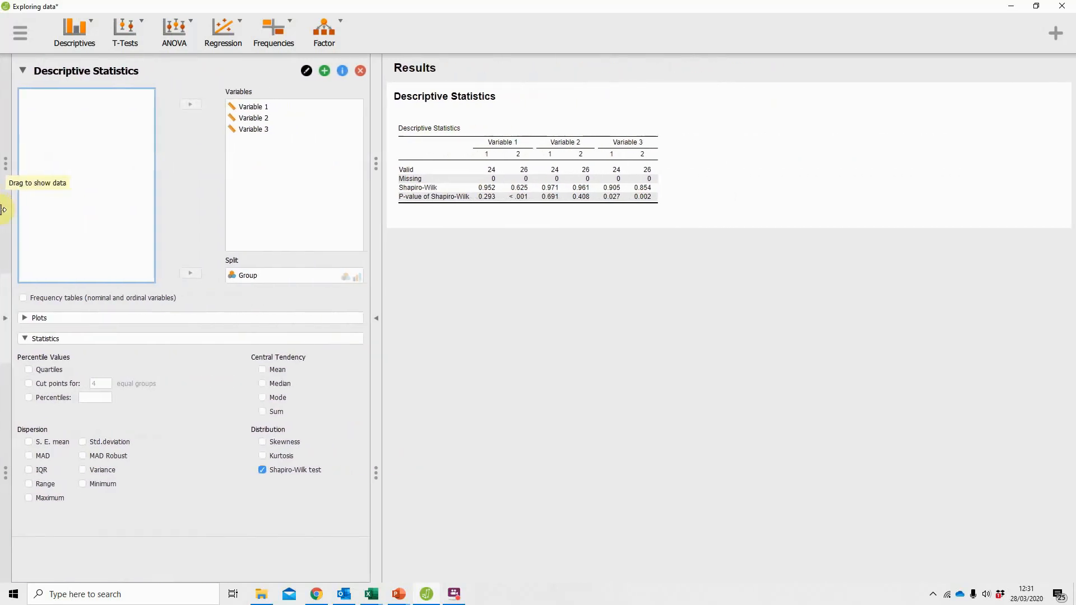